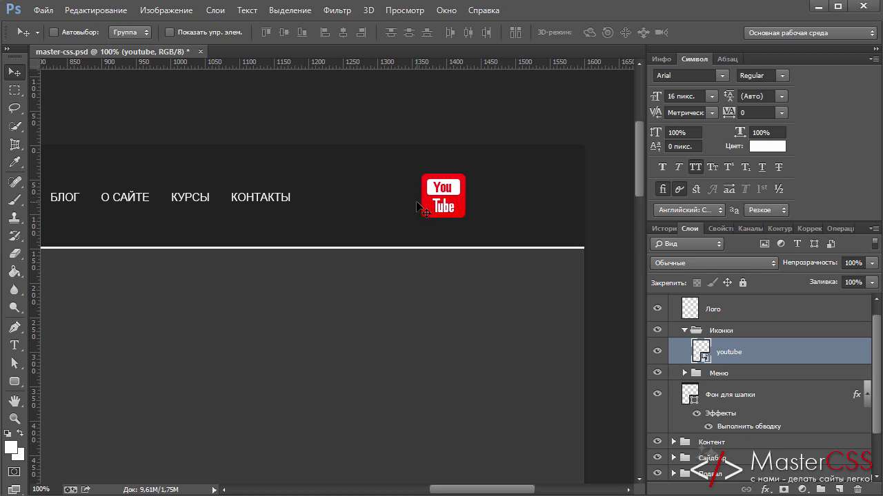
Create a new layer group named Вконтакте inside the Иконки group
click(715, 333)
click(757, 355)
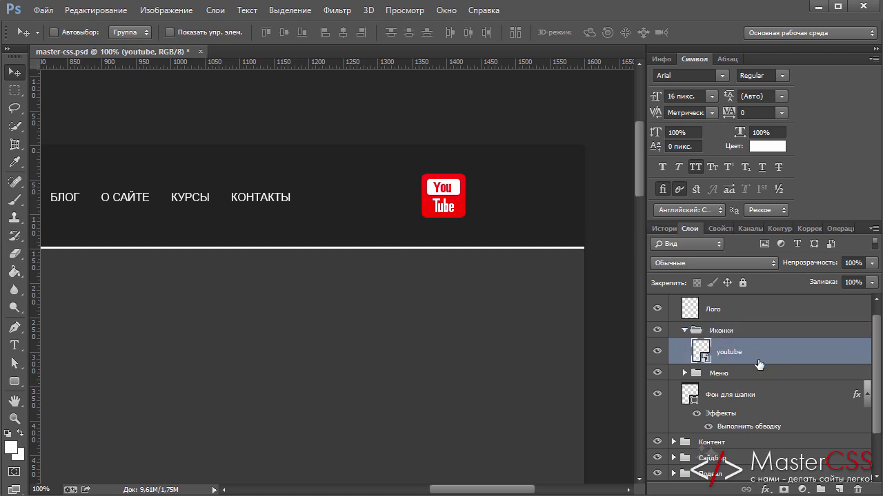
click(821, 489)
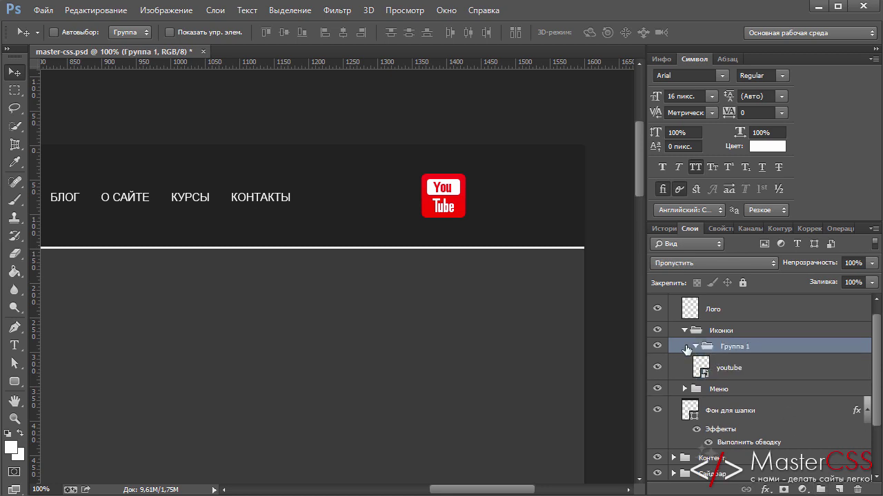
double_click(737, 347)
text(Вкон)
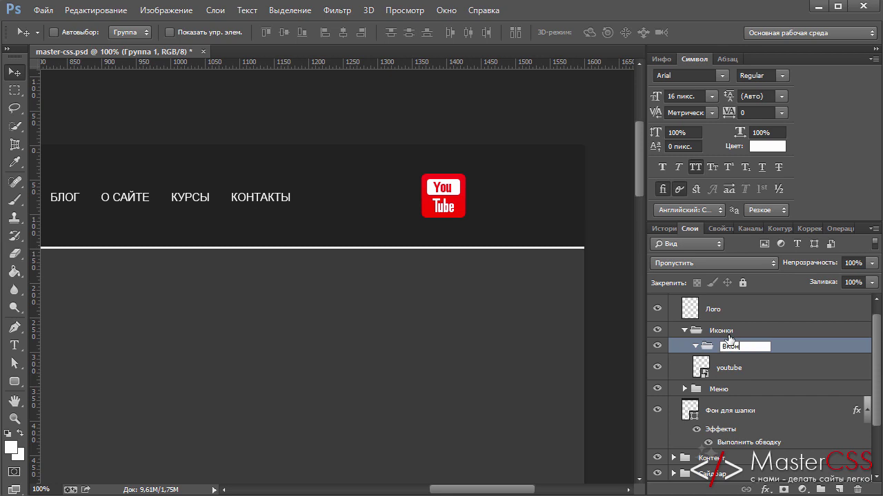
text(такте)
key(Return)
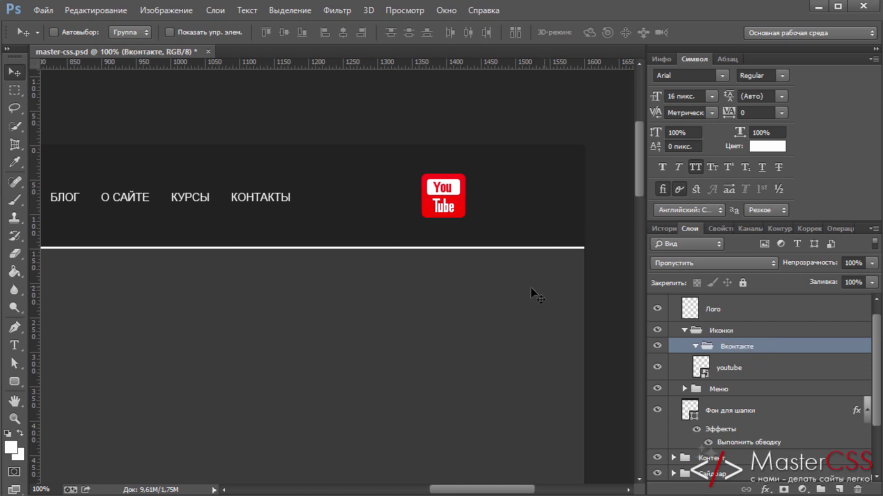
Select the Rounded Rectangle Tool from the shape tools flyout
click(14, 383)
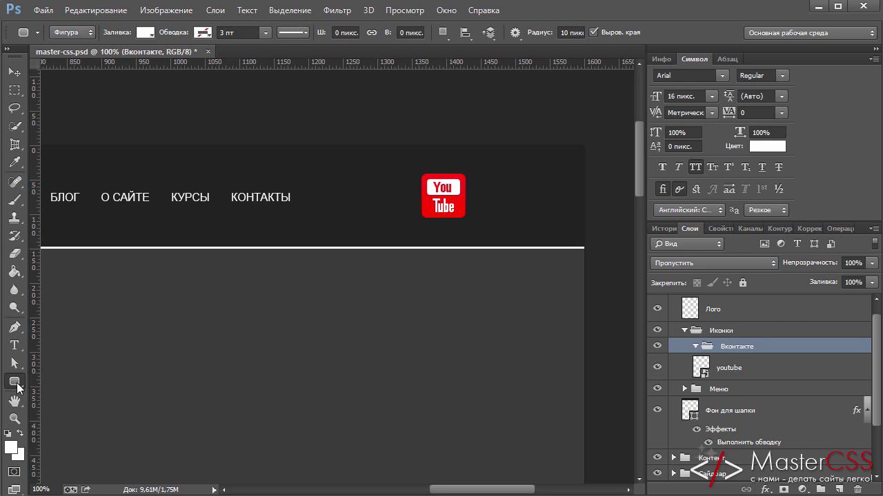
click(20, 384)
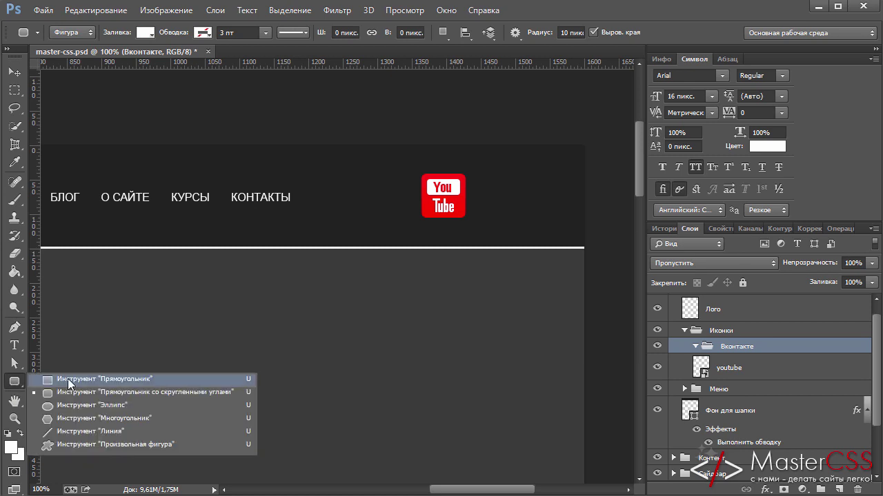
click(156, 392)
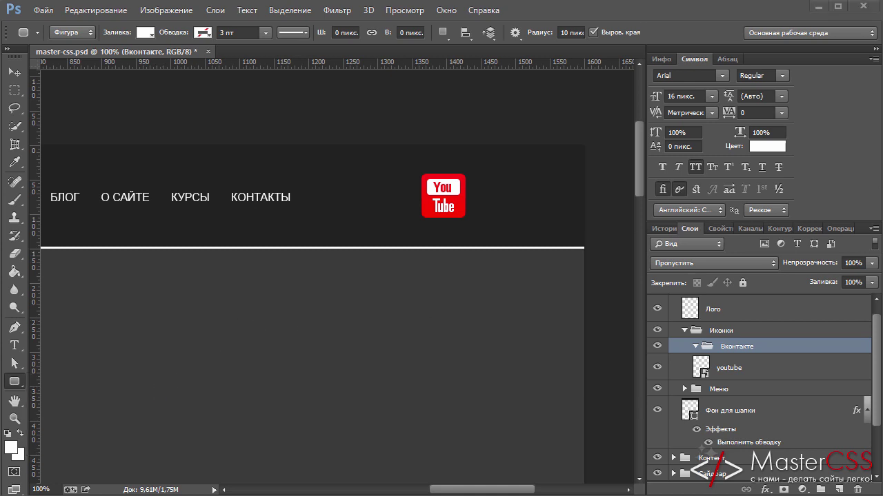
key(alt+Tab)
Read the ВКОНТАКТЕ specs (Tahoma 48 white, 7px rounding), then move Notepad off-screen
mouse_move(641, 455)
mouse_down()
mouse_move(600, 442)
mouse_move(545, 391)
mouse_up()
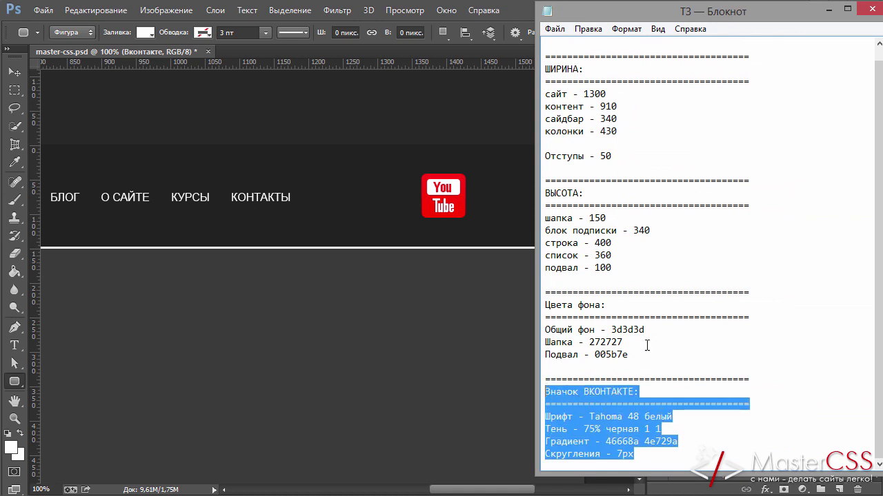
click(572, 416)
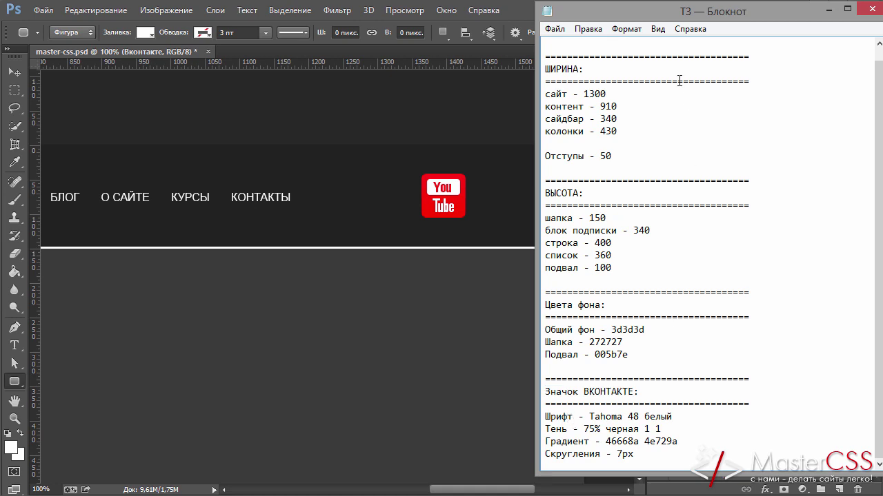
drag(651, 17, 882, 17)
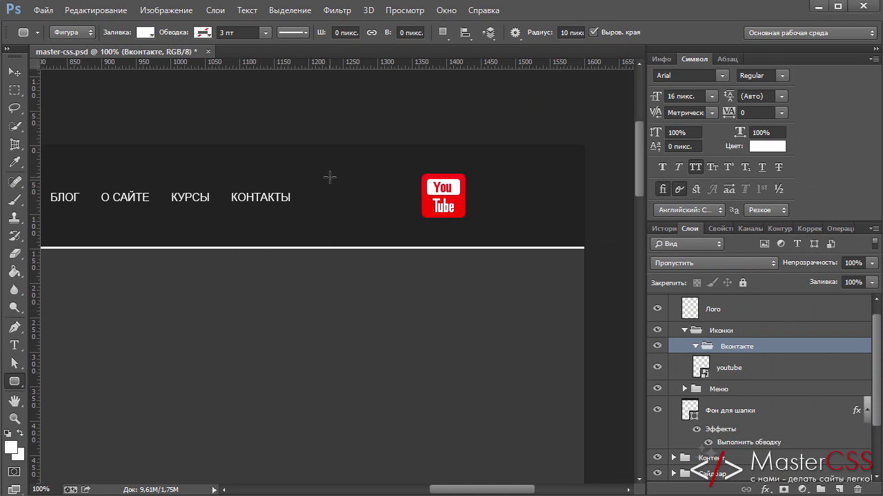
Drag out a 64×64 px rounded square just left of the YouTube icon
drag(330, 177, 367, 211)
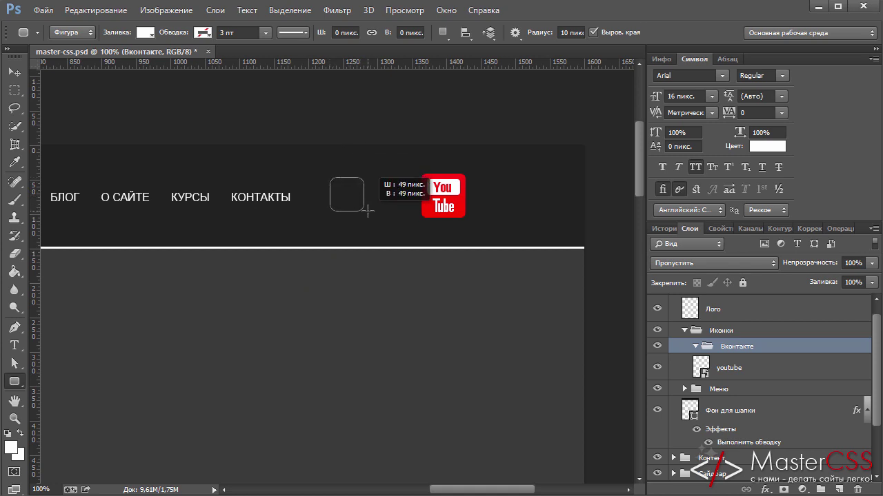
drag(368, 211, 380, 221)
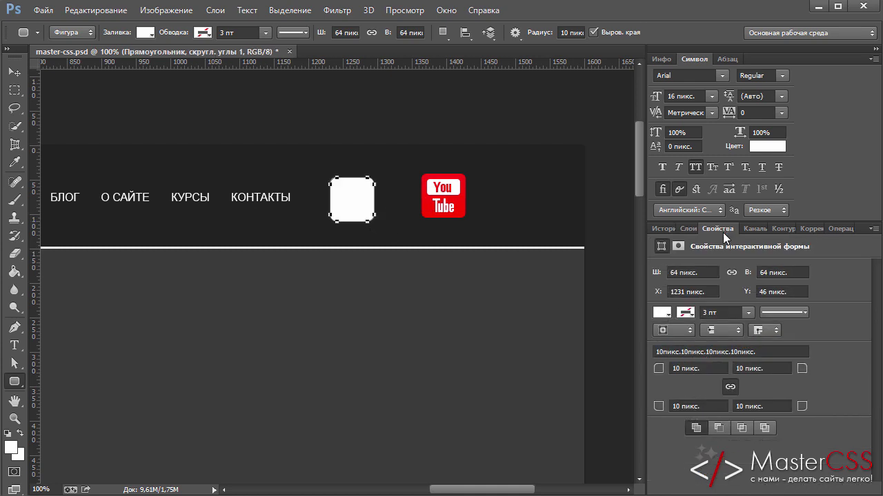
Enter a 7 px corner radius so all four linked corners update
double_click(680, 372)
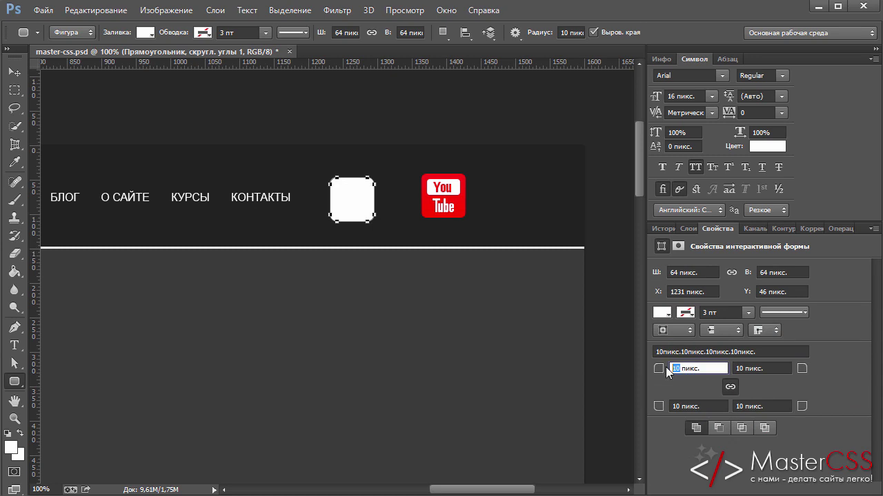
text(7)
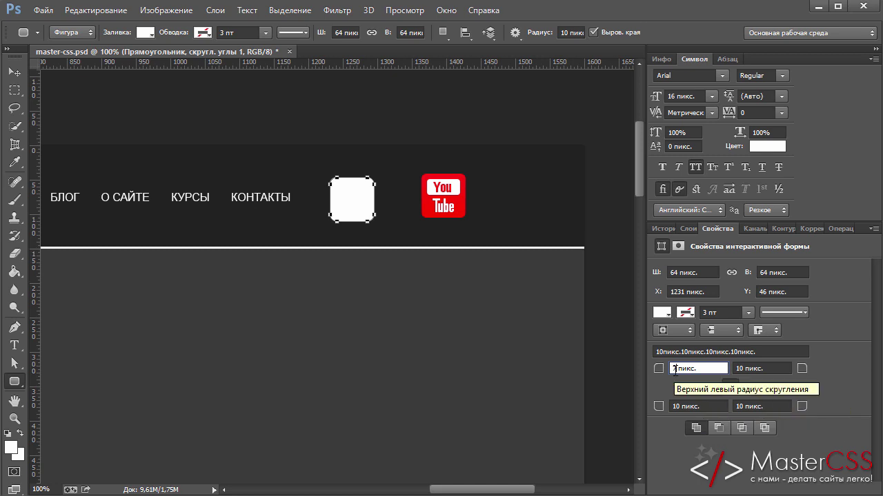
key(Return)
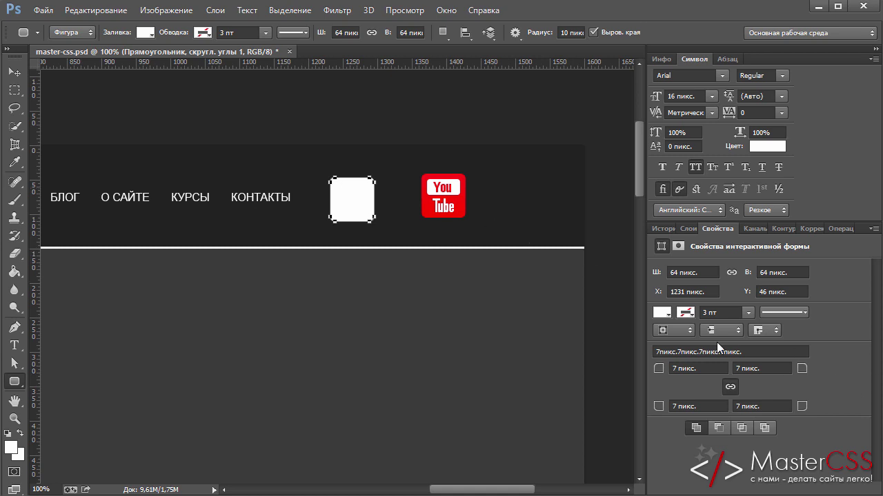
Give the square a gradient fill with the left stop colour 4e729a
click(660, 313)
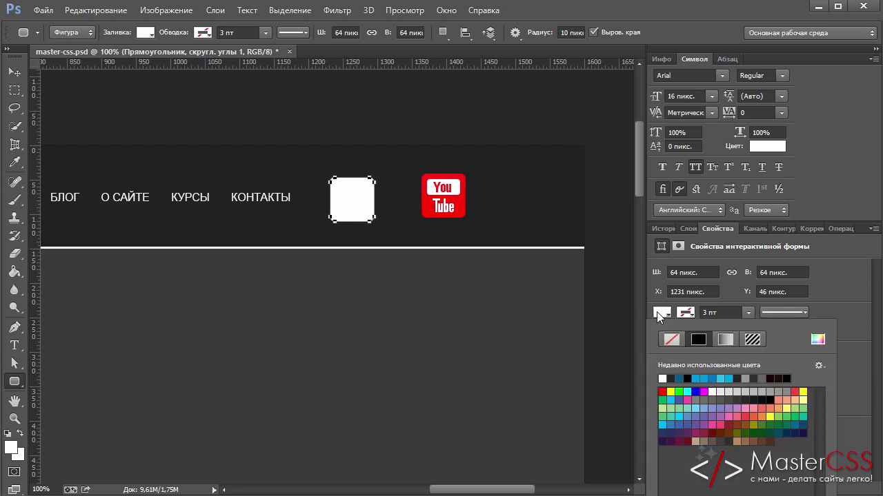
click(723, 337)
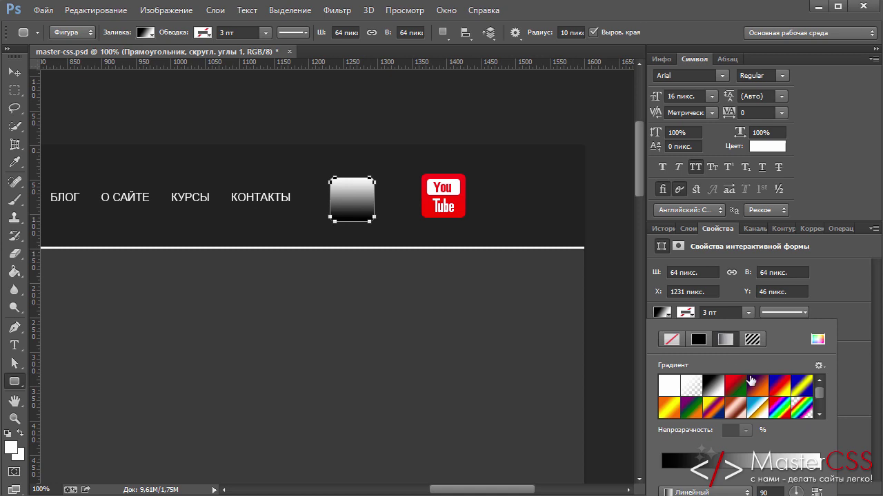
click(751, 461)
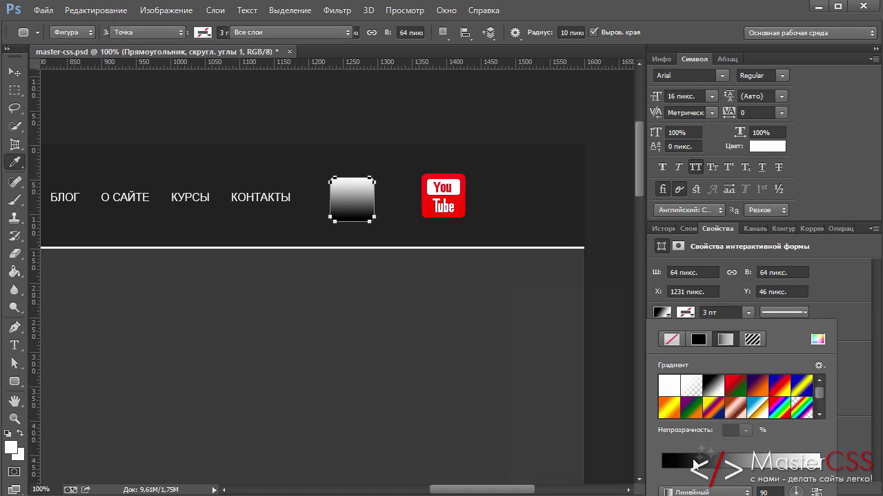
click(797, 267)
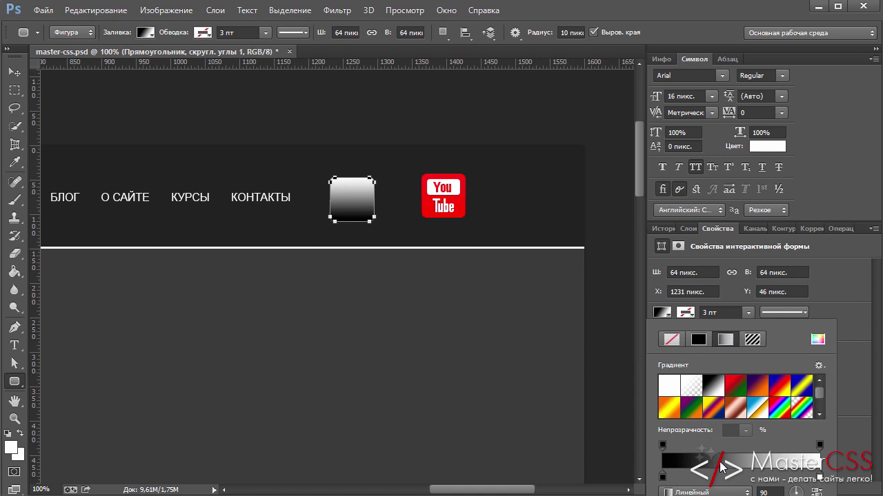
double_click(662, 478)
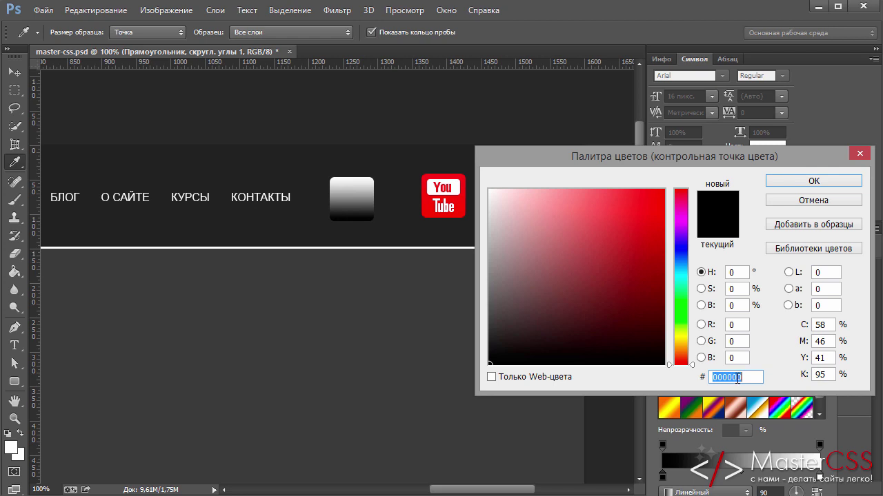
text(4)
key(BackSpace)
text(e)
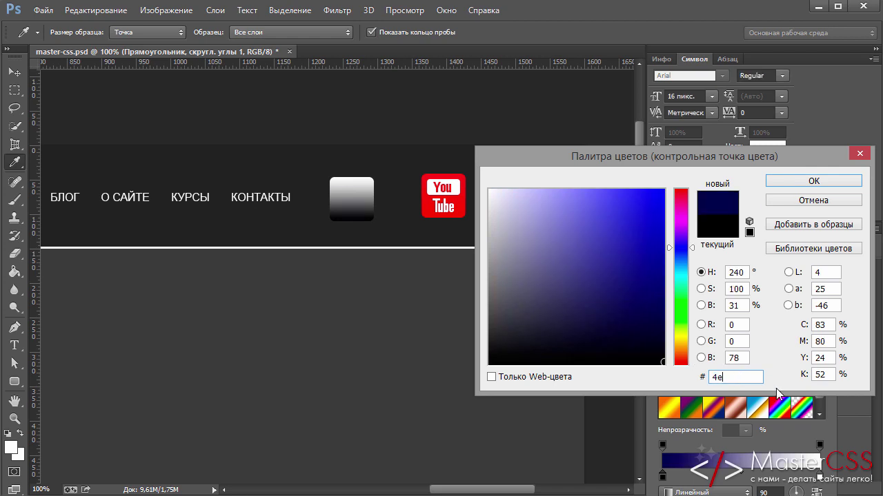
text(729)
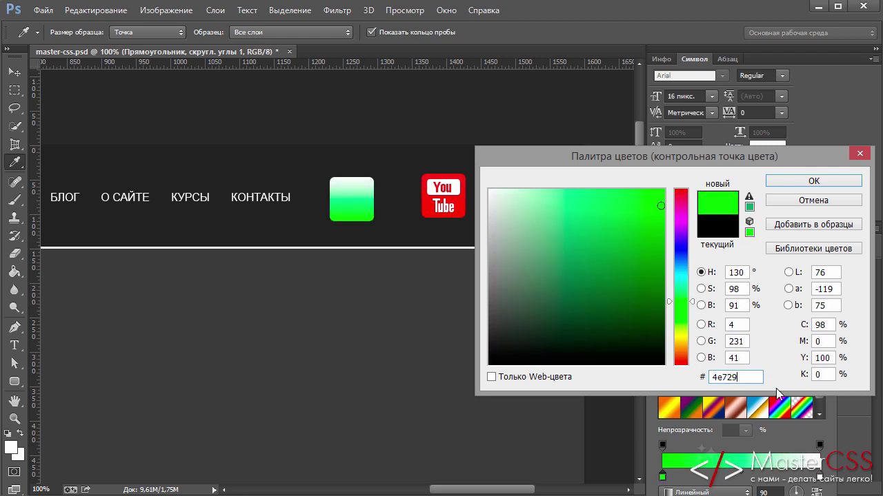
text(a)
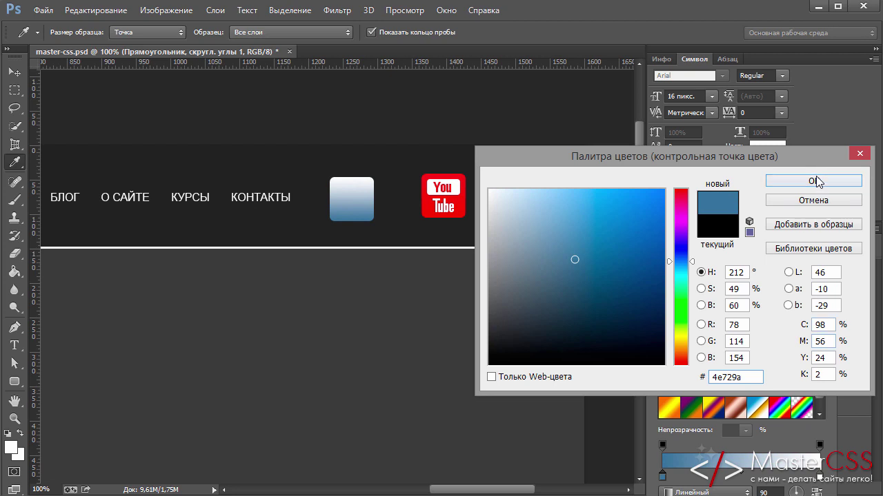
click(813, 181)
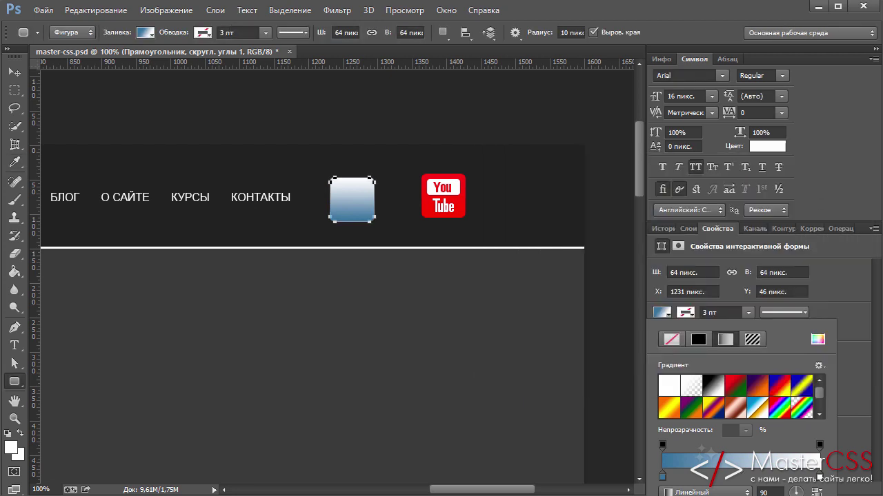
Set the right gradient stop colour to 46668a
click(820, 477)
double_click(820, 478)
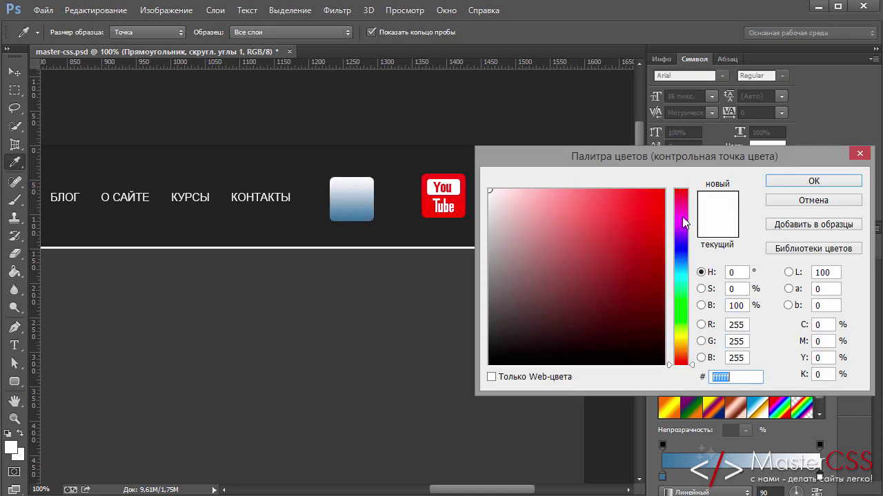
drag(629, 160, 604, 155)
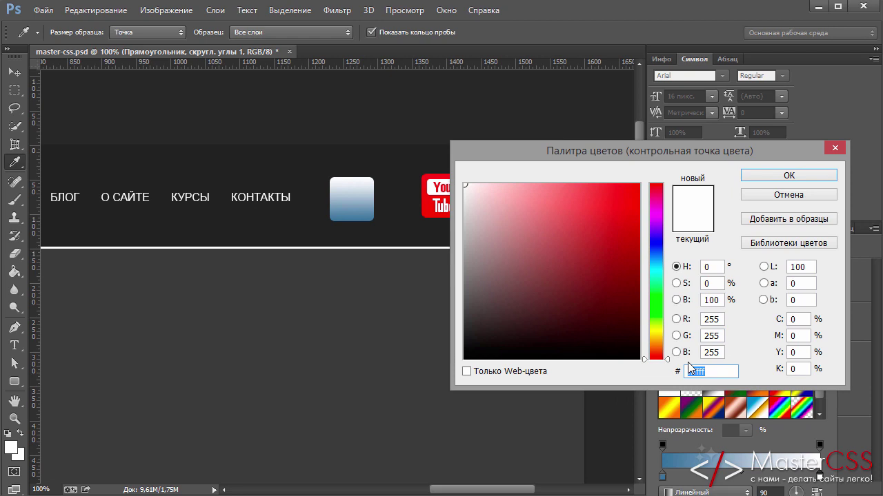
text(4)
text(466)
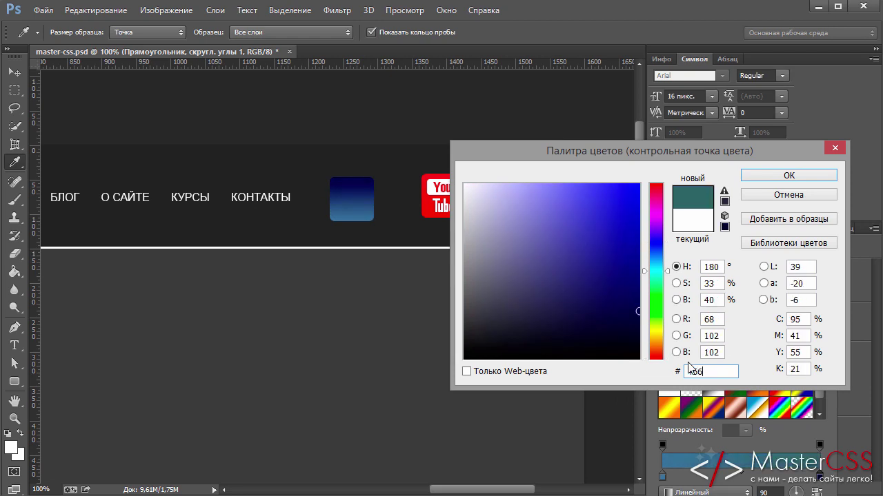
text(666)
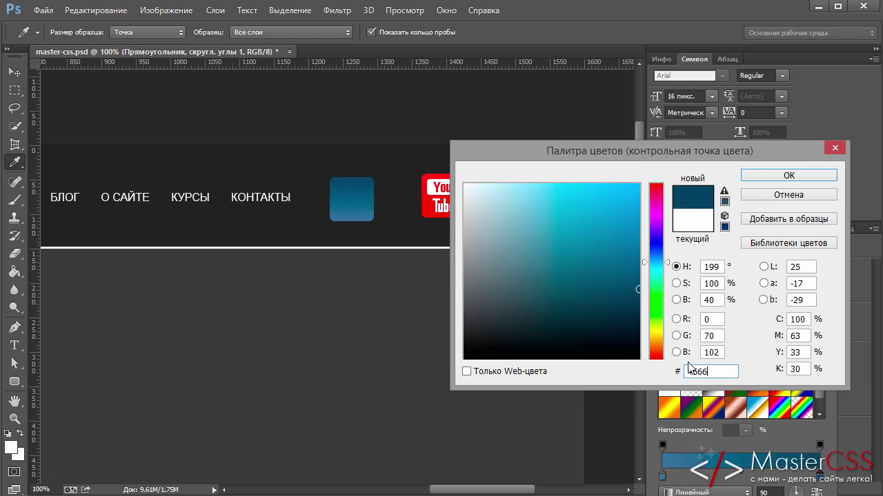
text(8a)
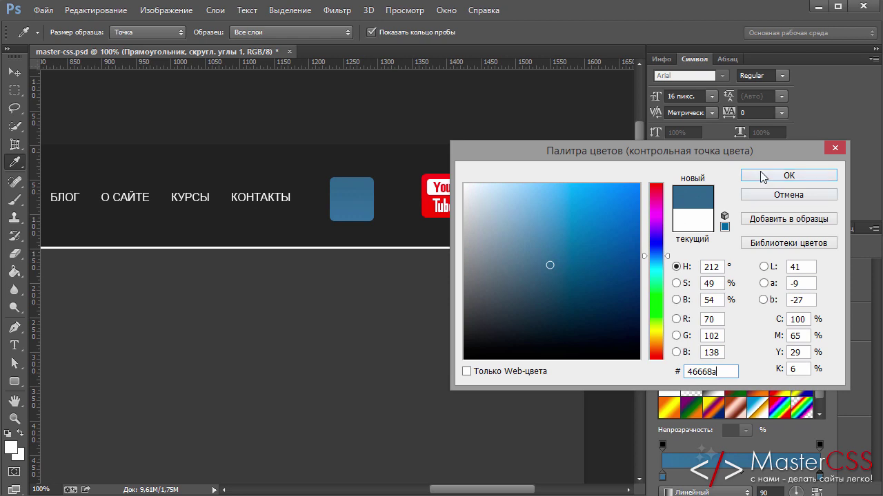
click(762, 177)
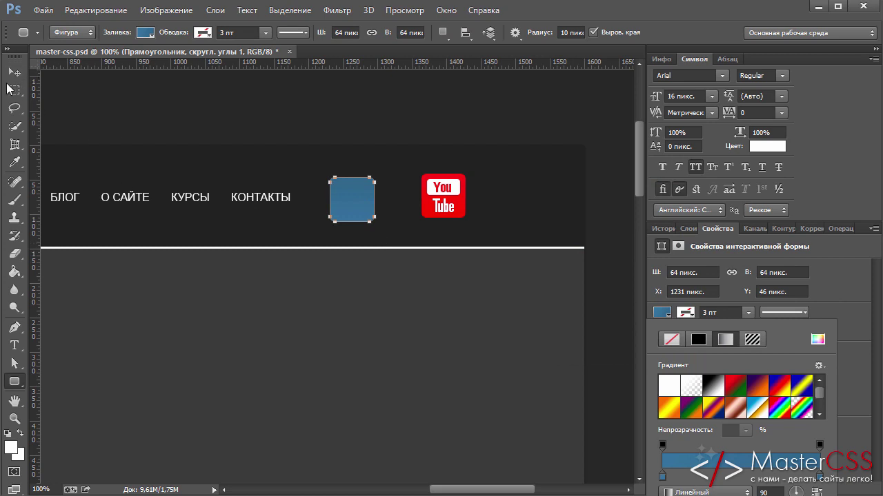
Type the letter В below the header with the Type tool
click(8, 78)
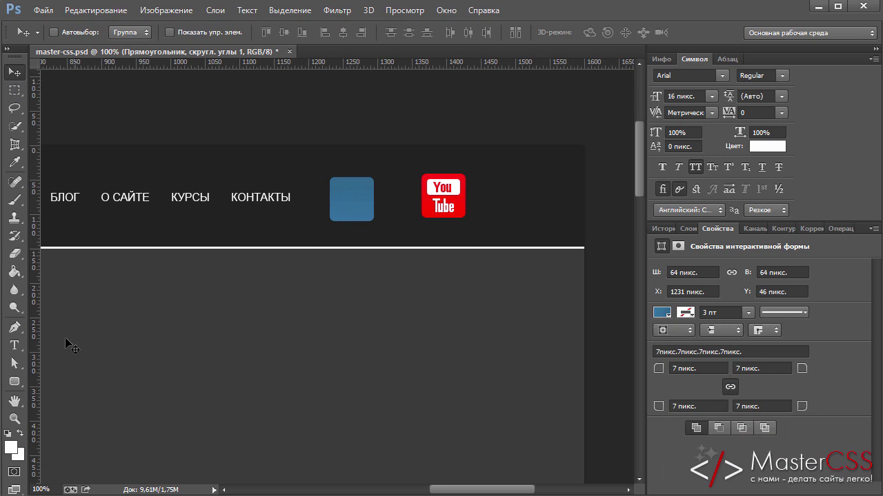
click(14, 347)
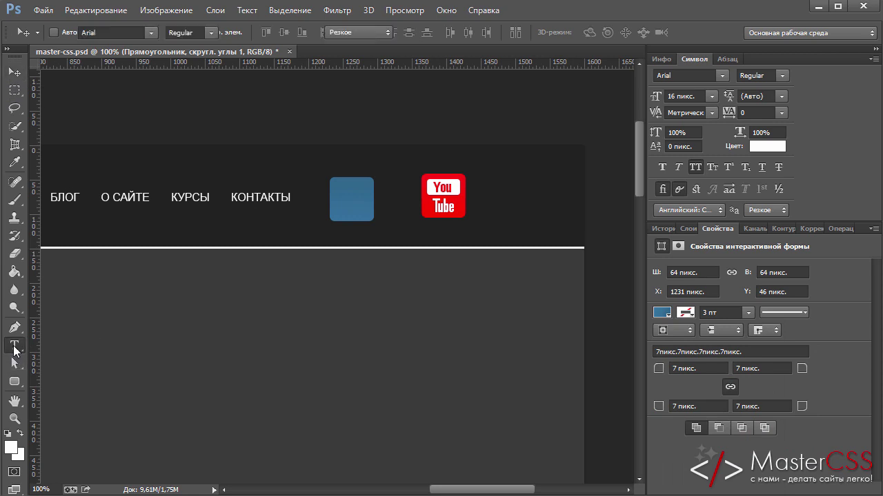
click(364, 310)
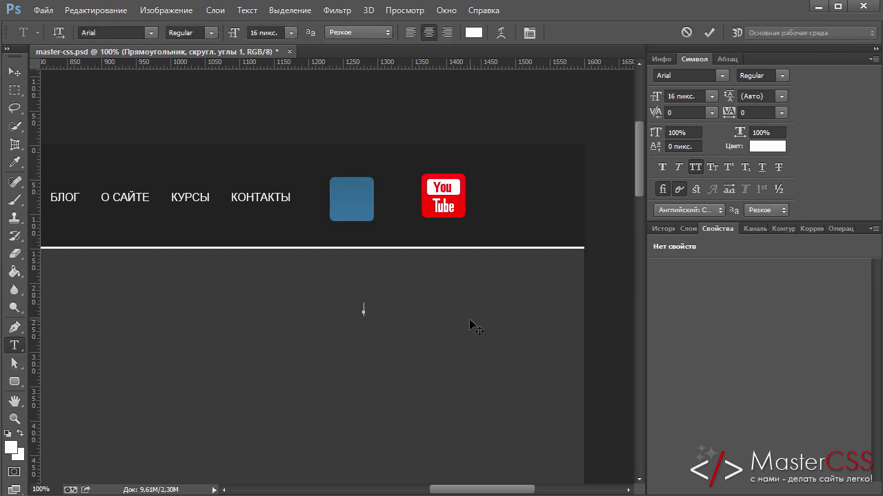
text(В)
click(14, 72)
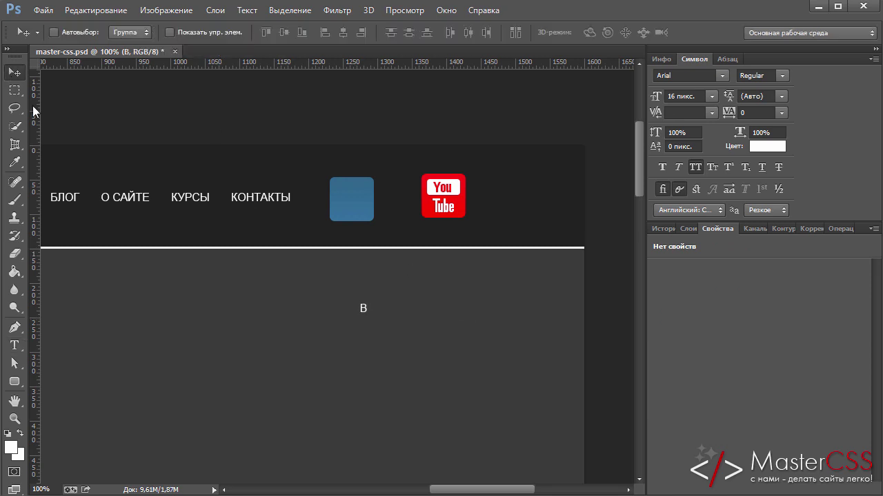
Set the letter to Tahoma Bold at 48 px
click(680, 74)
text(Tahoma)
key(Return)
click(784, 80)
click(762, 100)
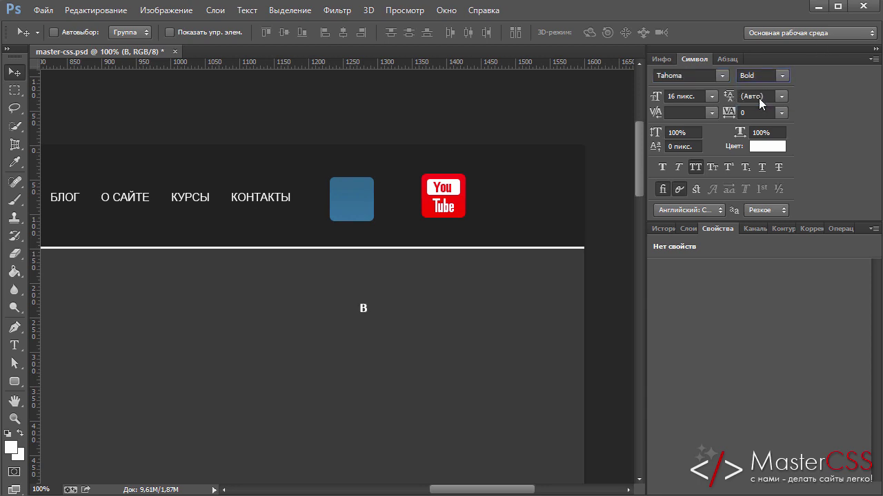
drag(676, 97, 664, 100)
text(48)
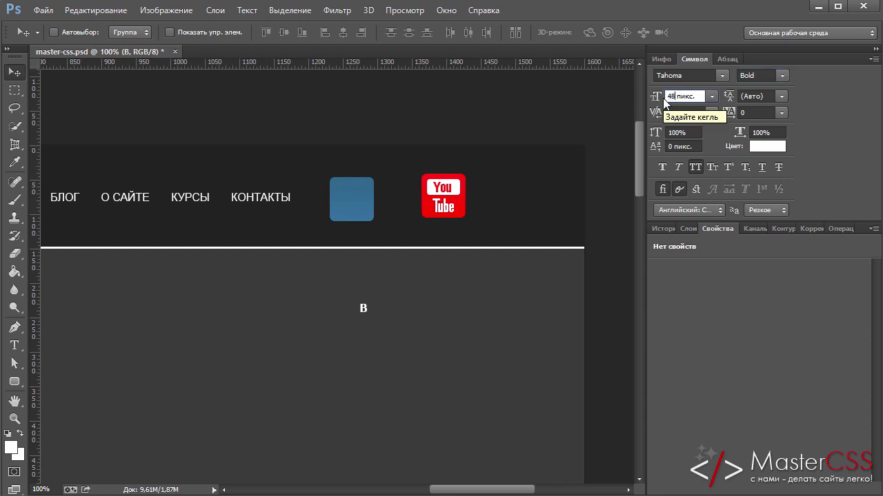
key(Return)
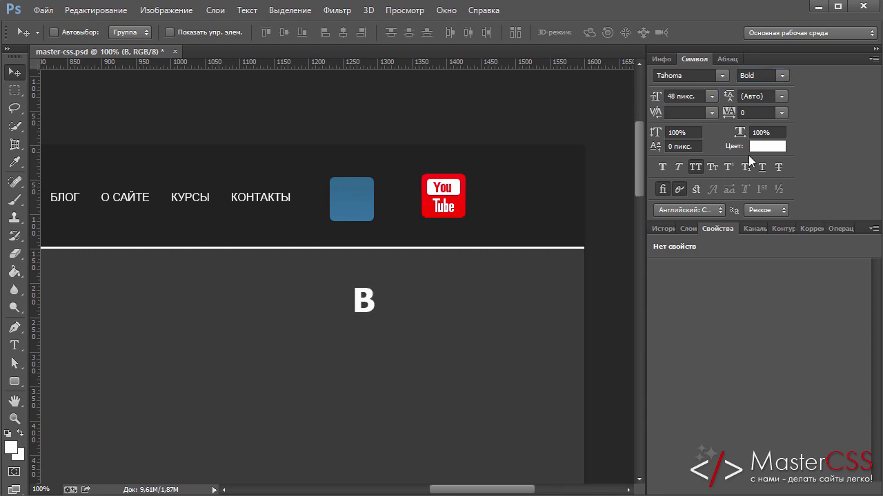
click(756, 148)
Keep the В white and nudge it to the centre of the blue square
click(811, 178)
drag(363, 307, 357, 211)
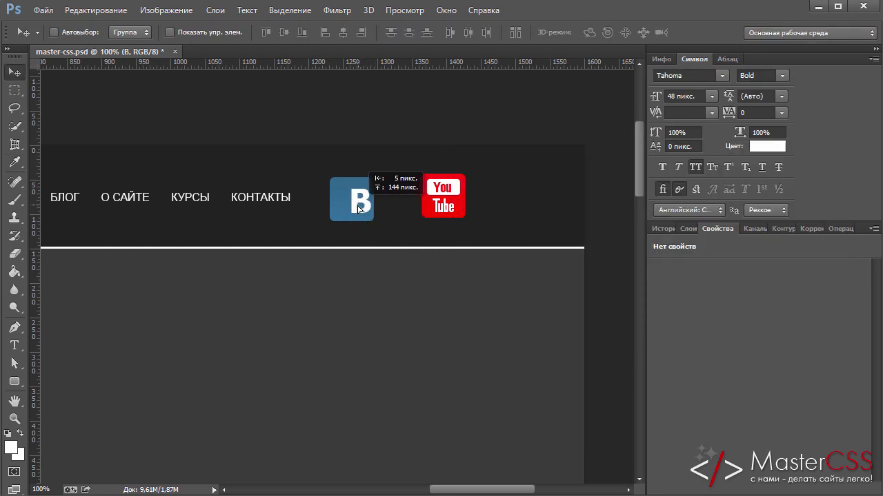
key(Up)
key(Up)
key(Up)
key(Up)
key(Right)
key(Right)
key(Down)
key(Left)
key(Up)
key(Right)
key(Down)
key(Up)
Try a different text anti-aliasing setting, then restore the original
click(688, 228)
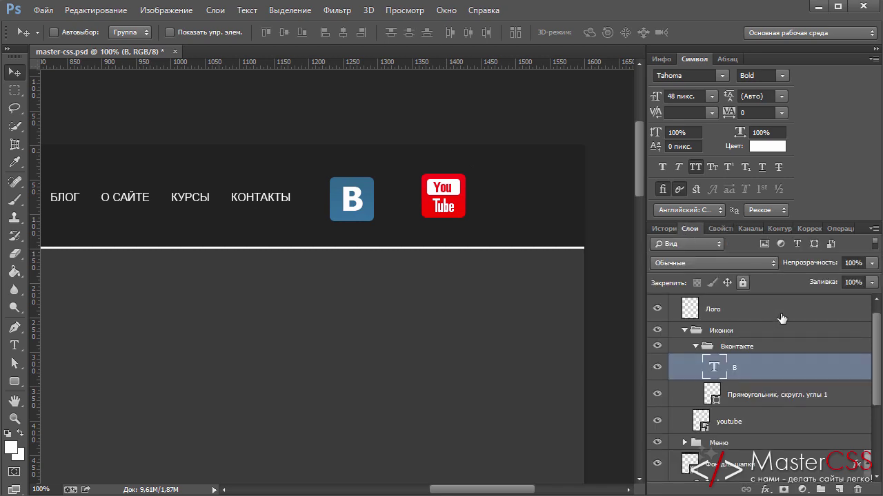
click(759, 211)
click(762, 242)
click(765, 210)
click(761, 232)
Open the layer style settings for the В text layer in the Вконтакте group
click(695, 346)
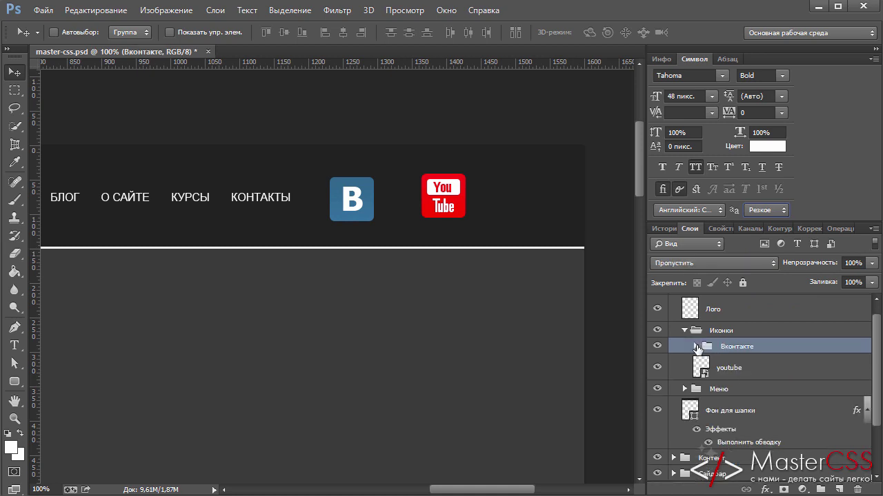
click(748, 372)
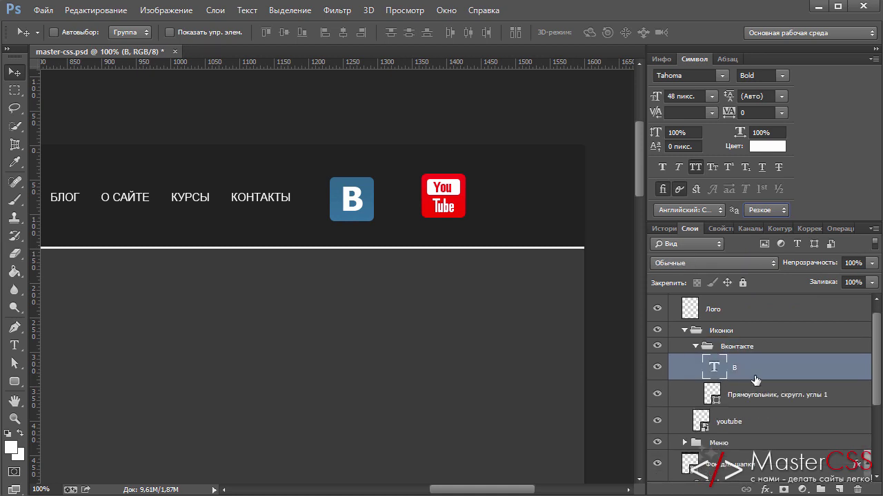
double_click(828, 371)
Enable a 75% opacity drop shadow on the В with distance 1 px
mouse_move(546, 103)
mouse_down()
mouse_move(582, 136)
mouse_move(663, 107)
mouse_up()
drag(654, 86, 624, 78)
click(424, 310)
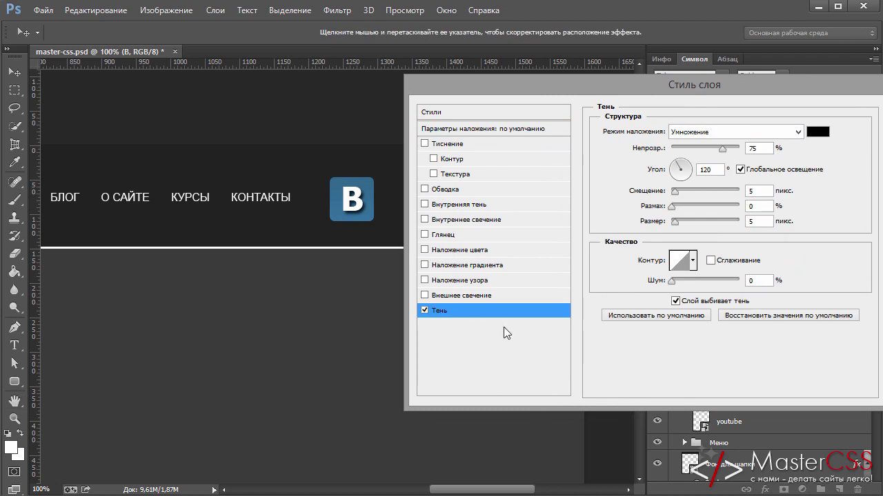
double_click(753, 149)
double_click(750, 191)
text(1)
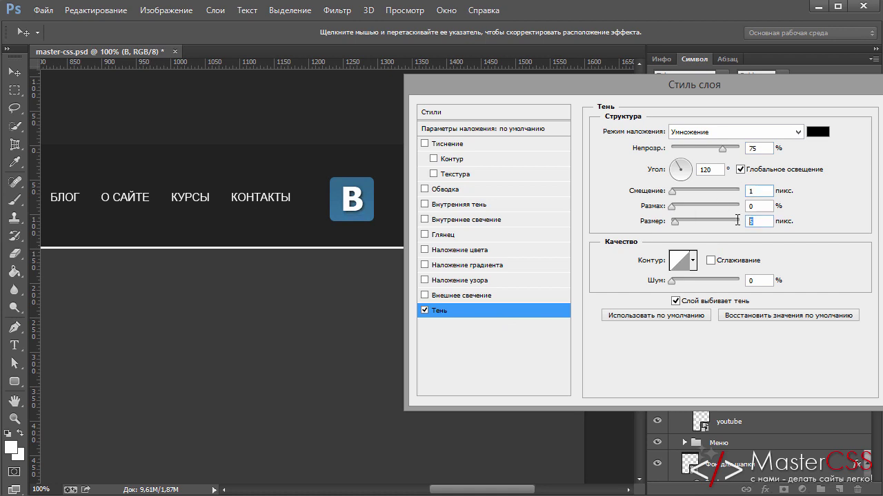
text(1)
Apply the shadow and move the Вконтакте group right beside the YouTube icon
key(Return)
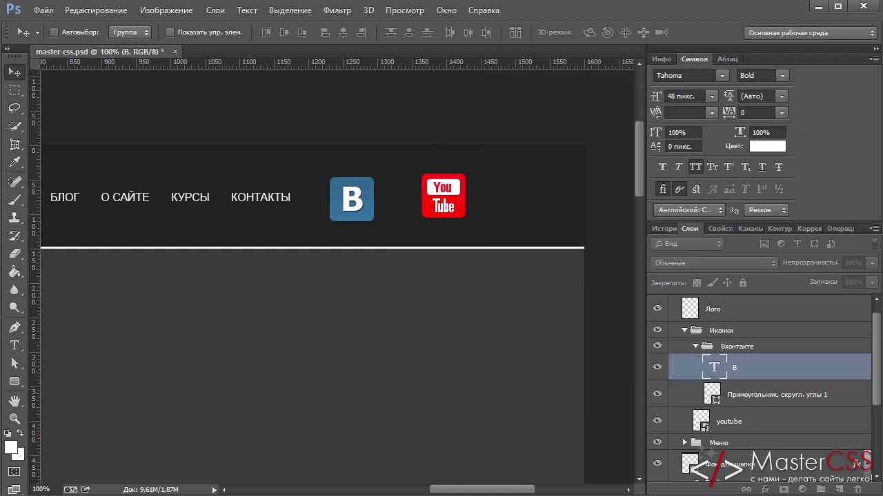
click(695, 347)
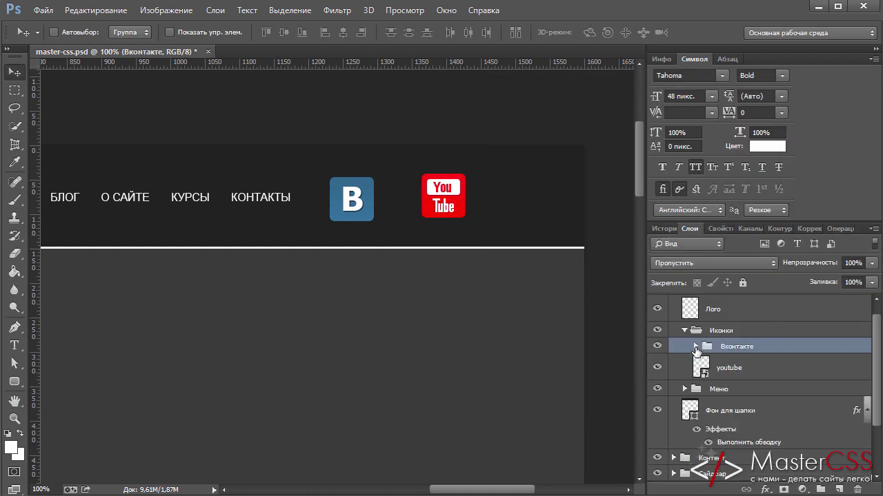
drag(352, 196, 392, 193)
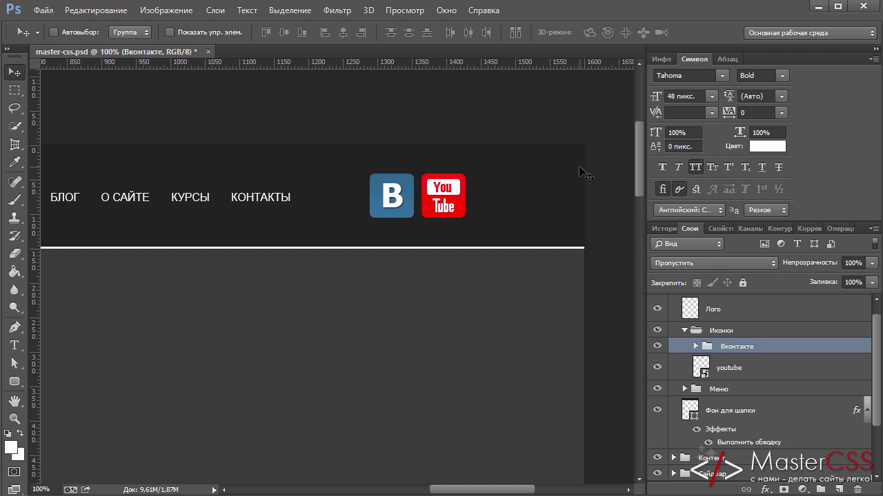
mouse_move(499, 490)
mouse_down()
mouse_move(449, 490)
mouse_move(487, 485)
mouse_up()
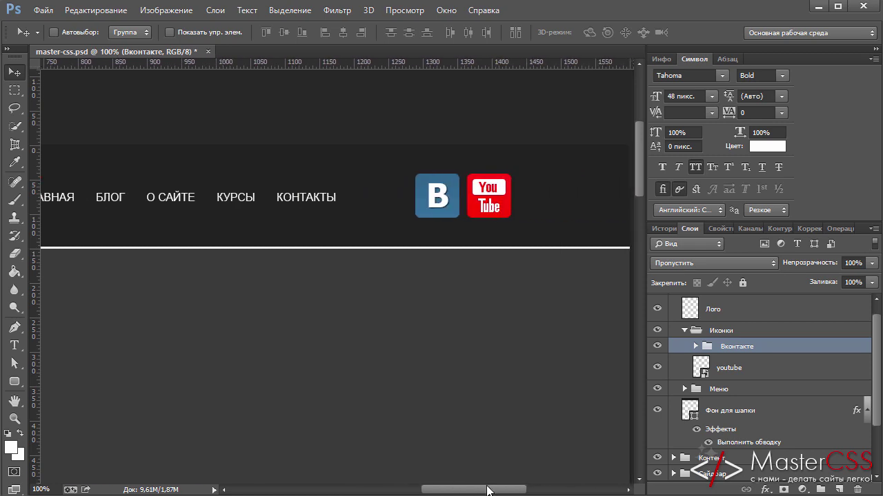
Zoom out to 50% and scroll to show the logo, menu and both social icons
key(ctrl+minus)
key(ctrl+minus)
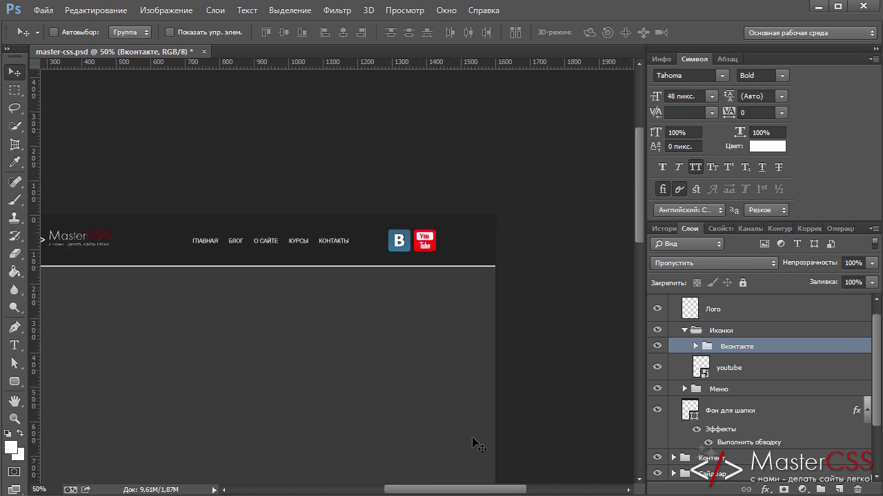
drag(460, 492, 430, 490)
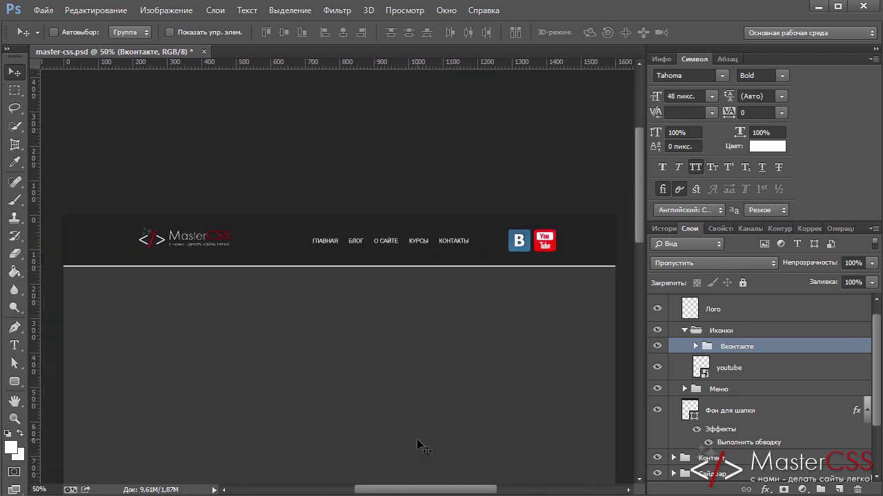